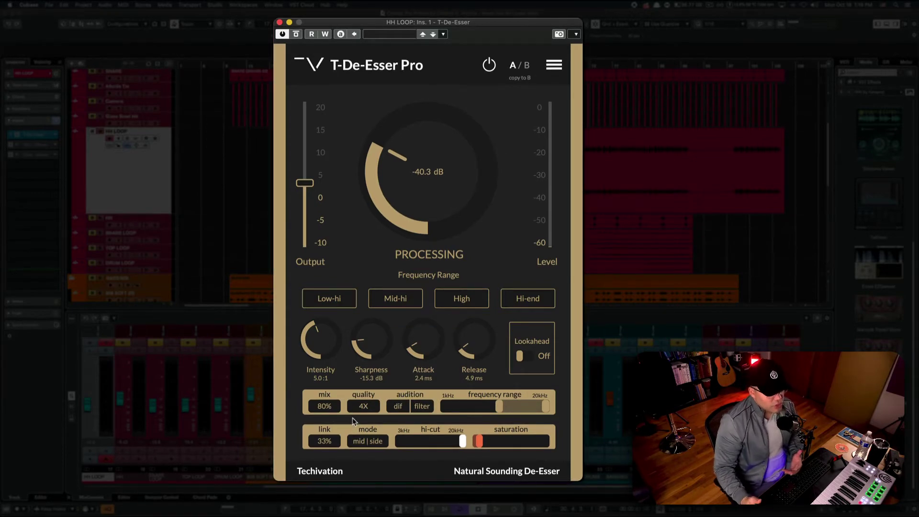
# Review the oversampling quality options, keep 4X, and preview the dif and filter audition modes.
pyautogui.click(363, 406)
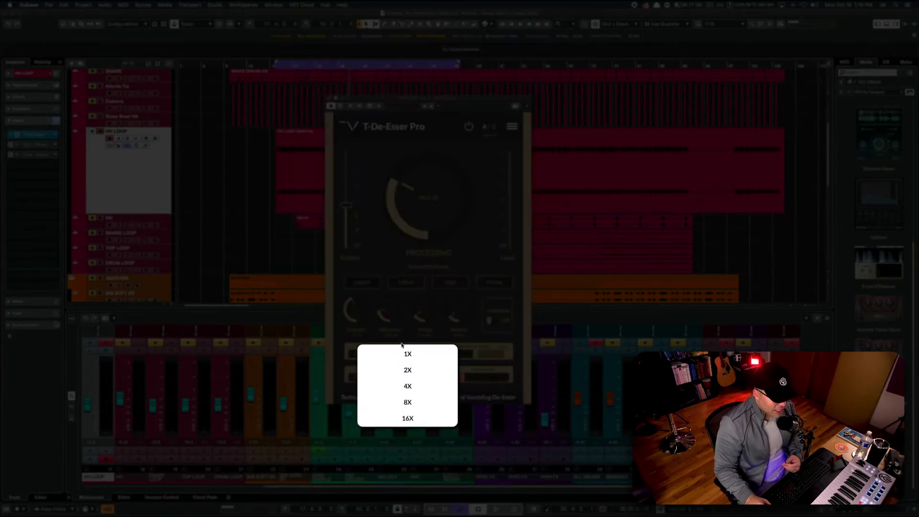
pyautogui.click(380, 393)
pyautogui.click(367, 405)
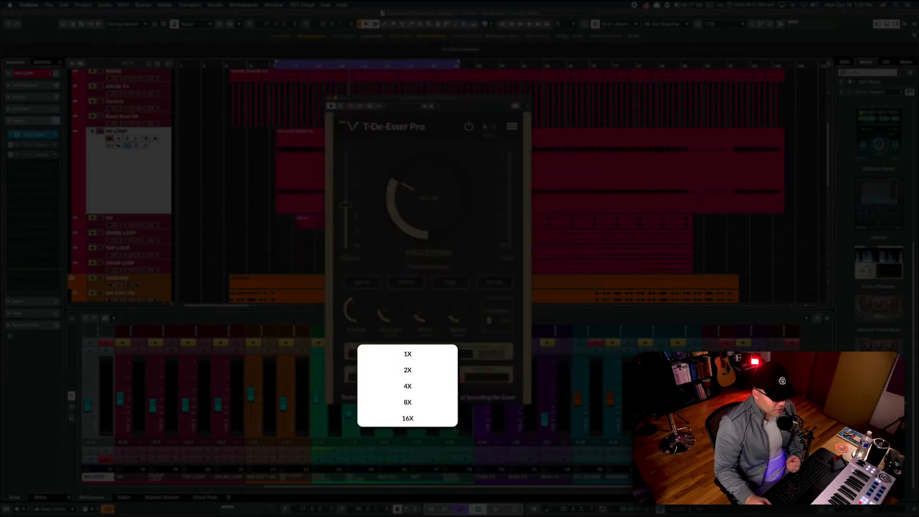
pyautogui.click(410, 396)
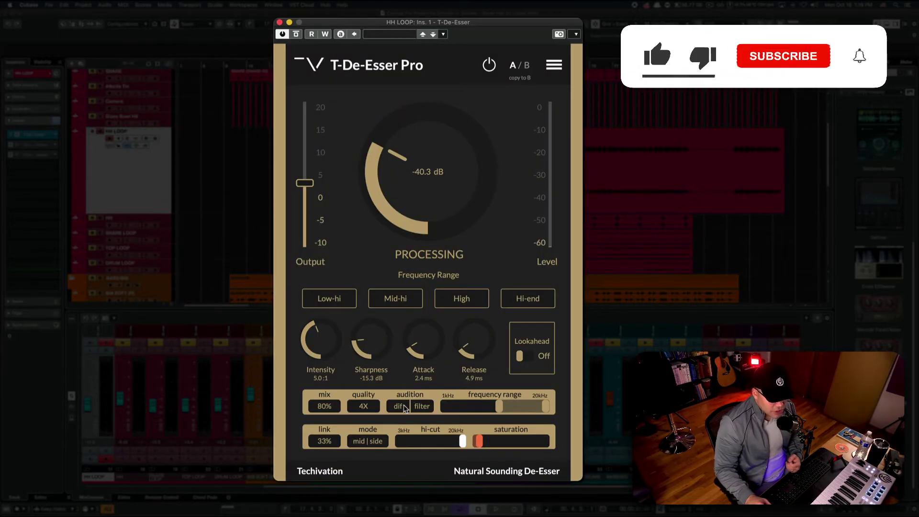
pyautogui.click(401, 407)
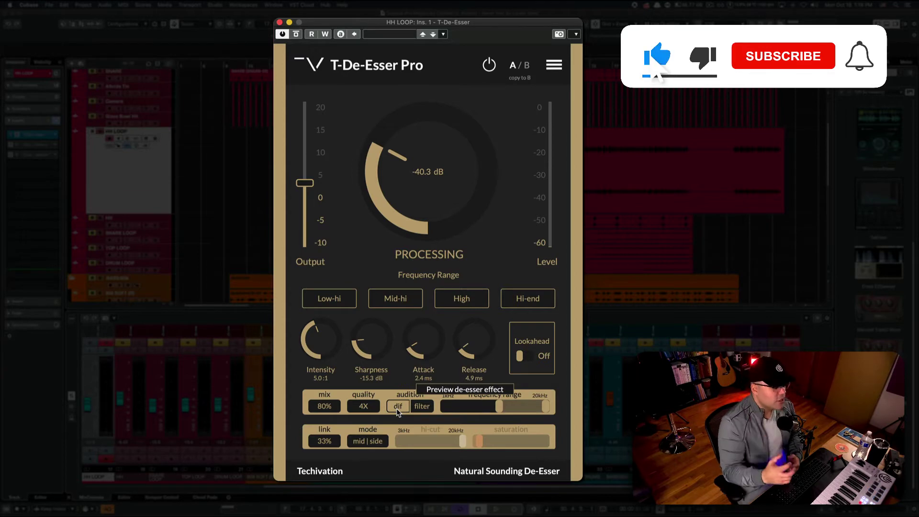
pyautogui.click(425, 407)
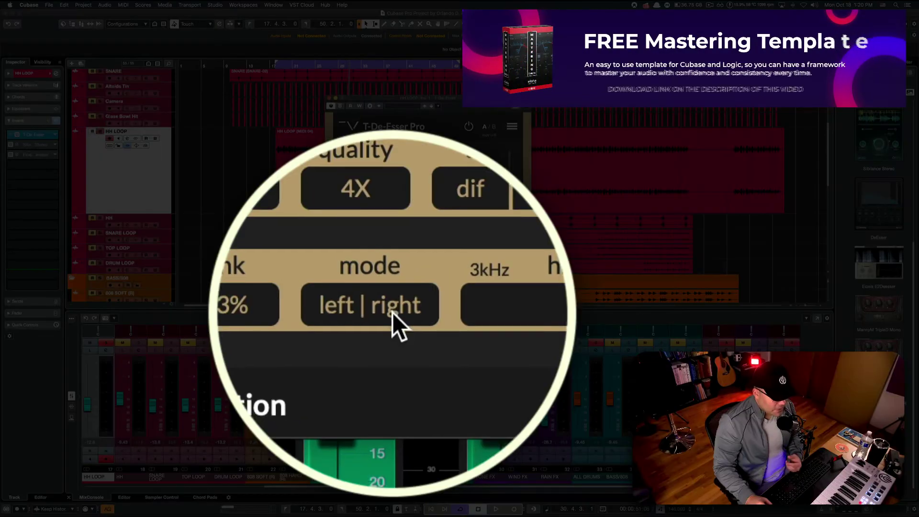
# Switch the stereo processing mode between mid | side and left | right, settle on left | right, and try the hi-cut slider.
pyautogui.click(392, 312)
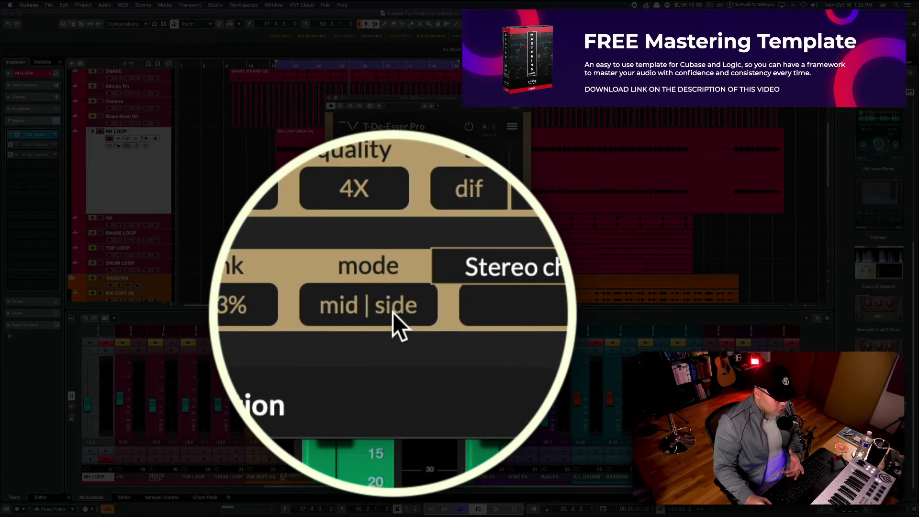
pyautogui.click(375, 442)
pyautogui.click(375, 442)
pyautogui.click(375, 442)
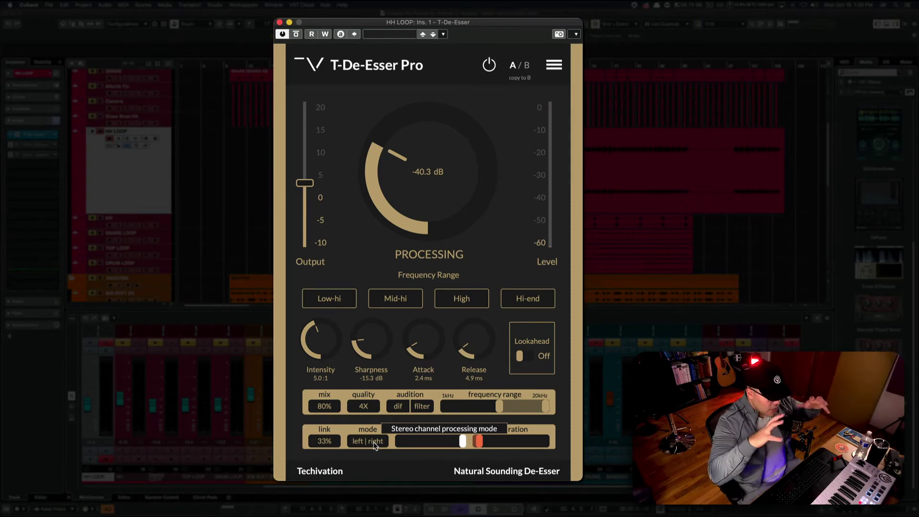
pyautogui.click(375, 443)
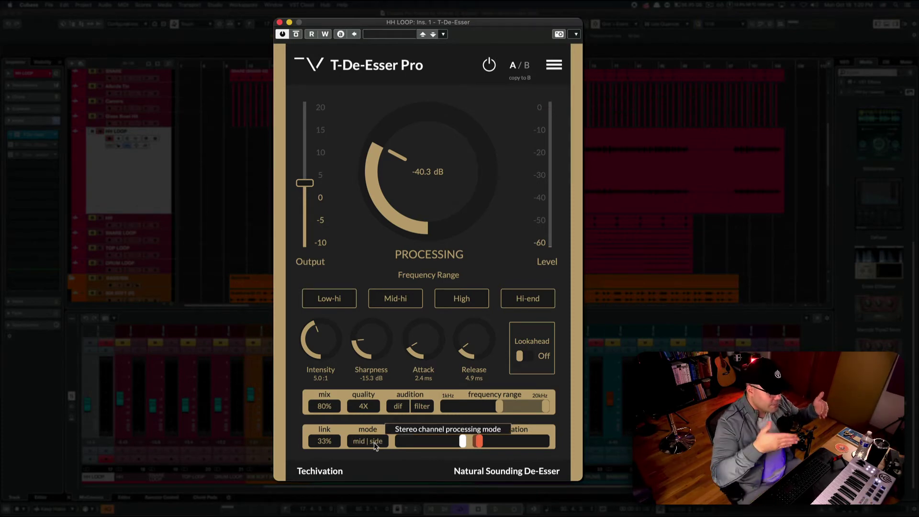
pyautogui.click(362, 446)
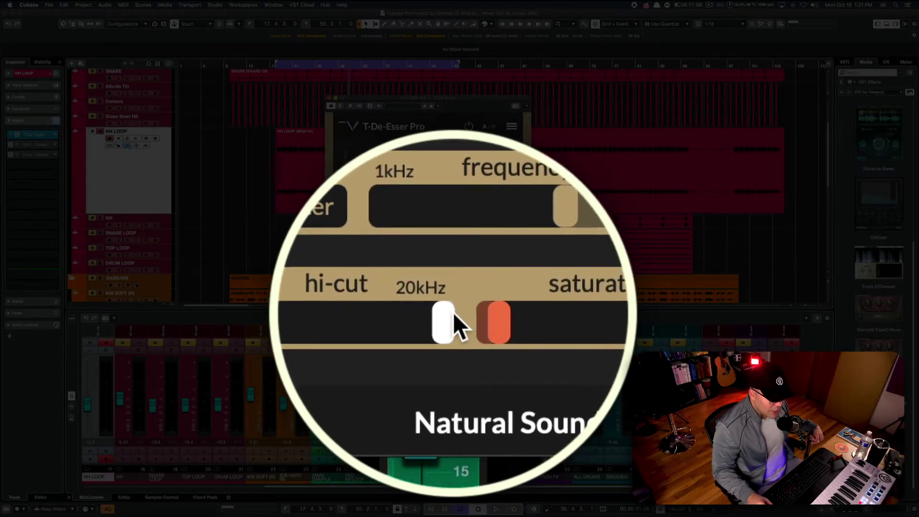
pyautogui.moveTo(454, 313); pyautogui.dragTo(471, 447)
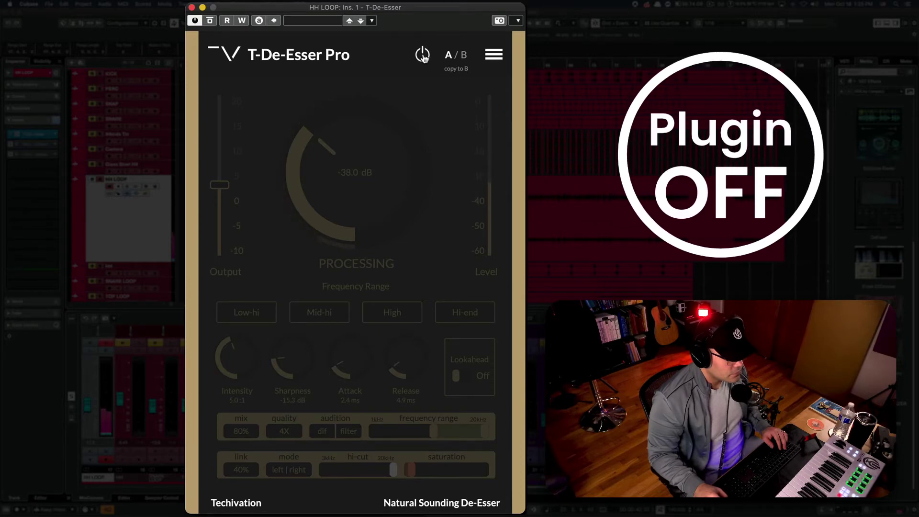
# Compare the hi-hat loop with T-De-Esser Pro switched off and on during playback.
pyautogui.click(423, 56)
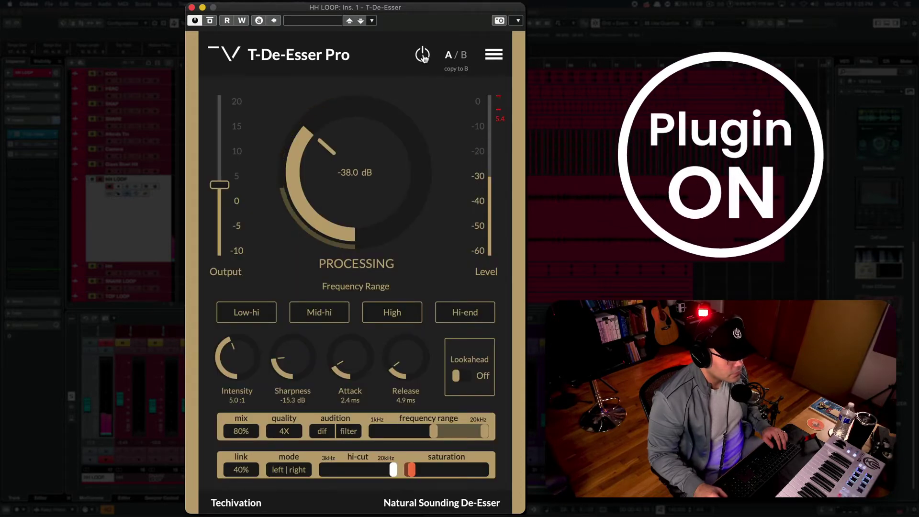
pyautogui.click(423, 56)
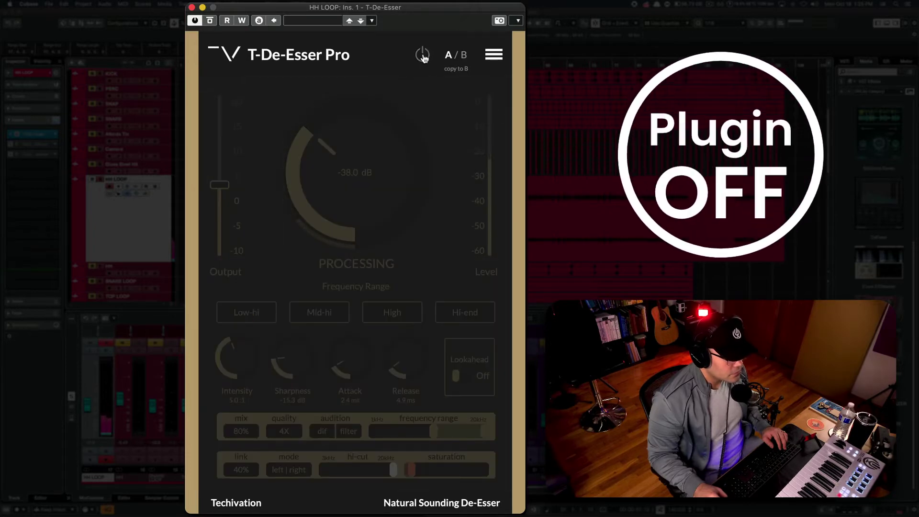
pyautogui.click(423, 56)
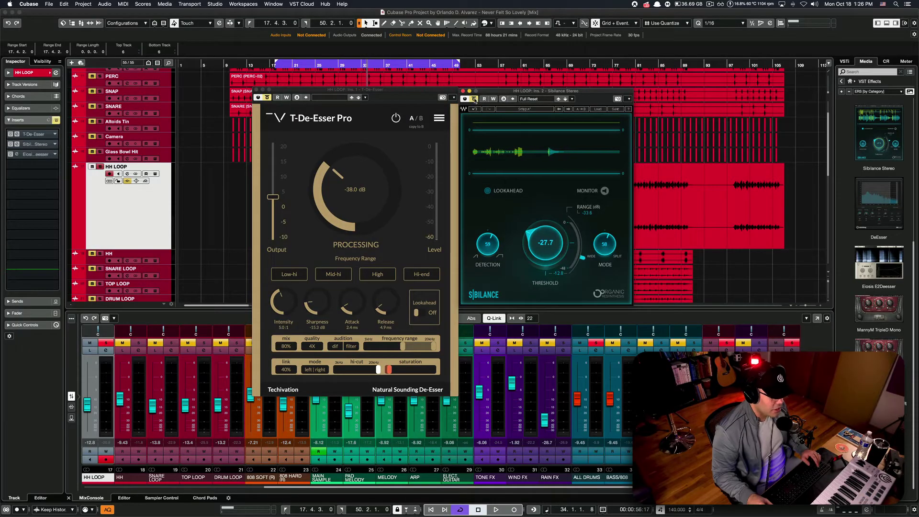
# Compare the hi-hat loop with Sibilance Stereo bypassed and active during playback.
pyautogui.click(474, 98)
pyautogui.moveTo(536, 92); pyautogui.dragTo(537, 92)
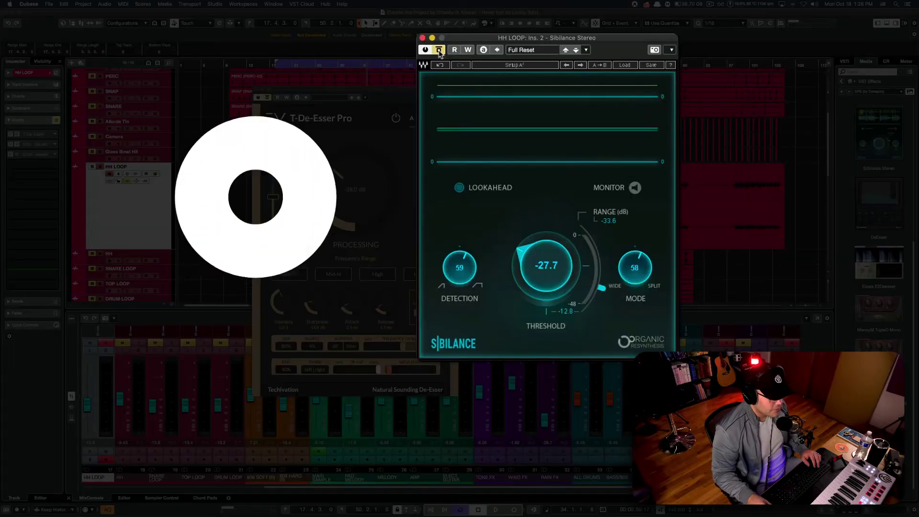
pyautogui.click(474, 99)
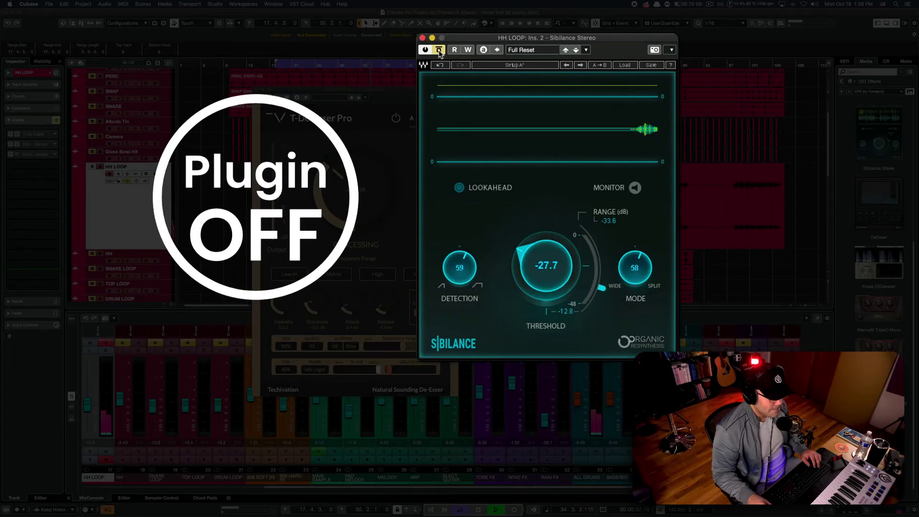
pyautogui.click(438, 50)
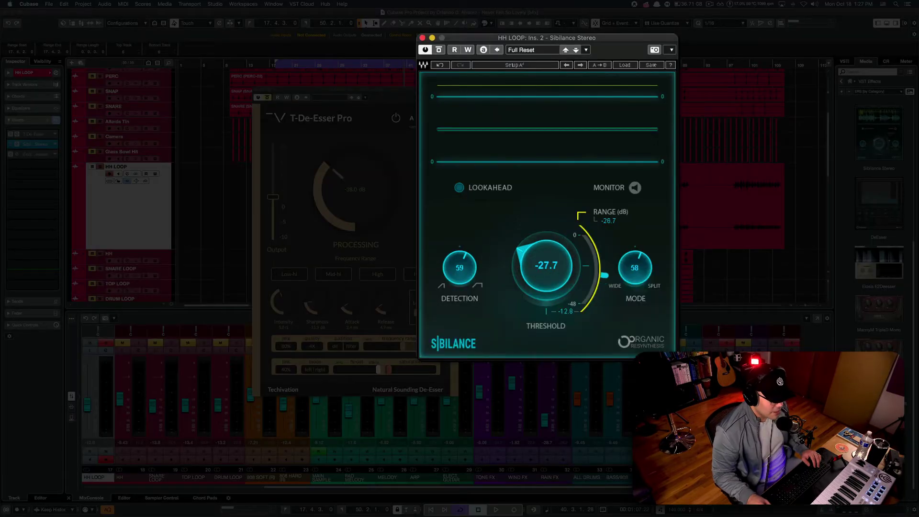
# Compare Sibilance Stereo bypassed and active with its range at -23.1 dB, and close its window.
pyautogui.click(439, 51)
pyautogui.click(439, 51)
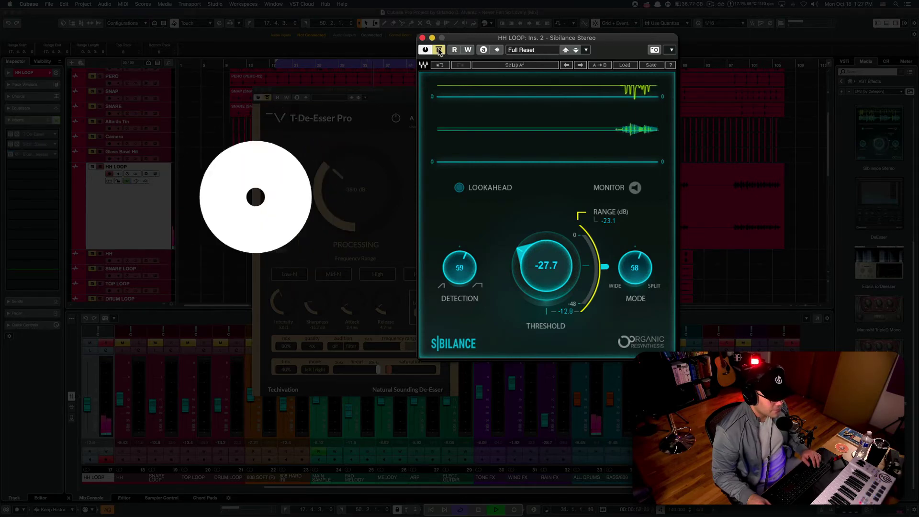
pyautogui.click(439, 50)
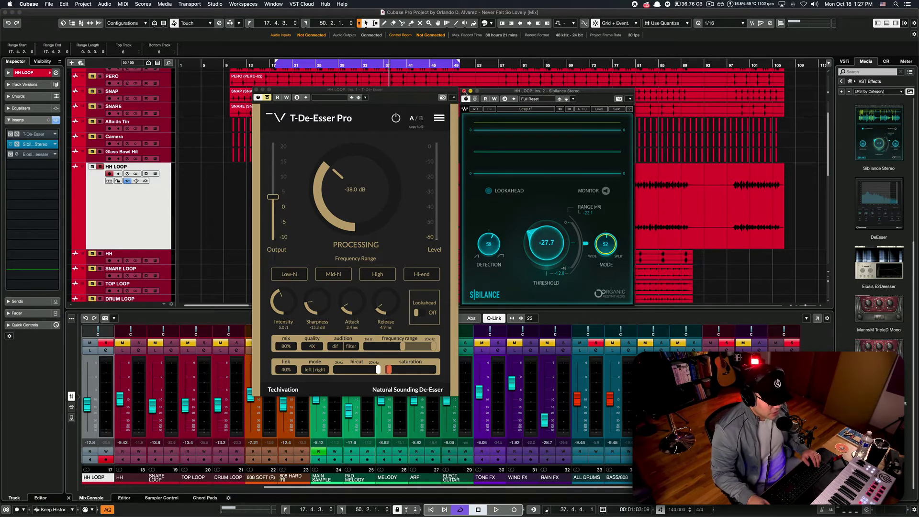
pyautogui.click(464, 91)
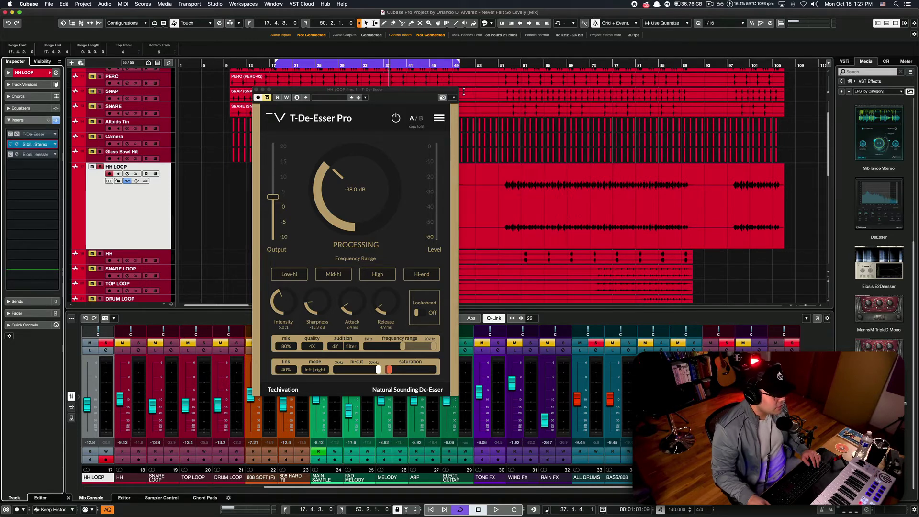
# Activate Eiosis E2Deesser on the HH LOOP track's third insert and compare it bypassed and active during playback.
pyautogui.click(17, 154)
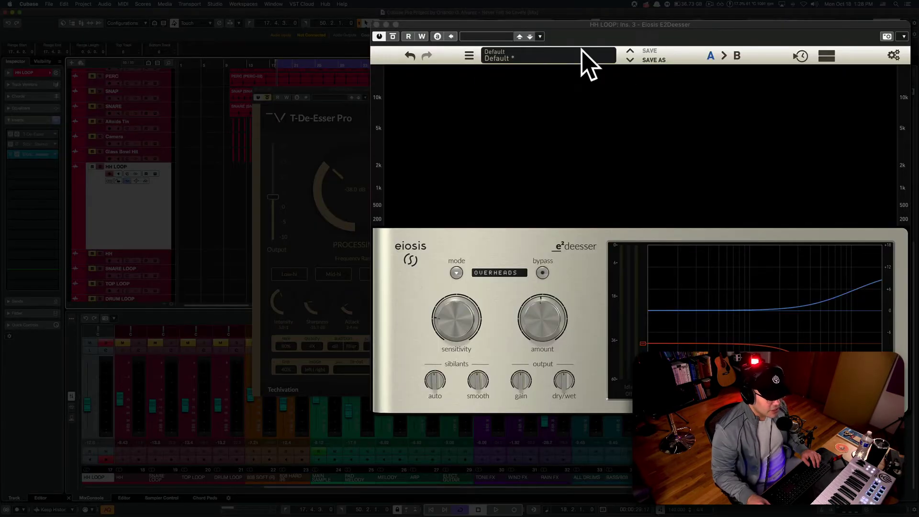
pyautogui.press('space')
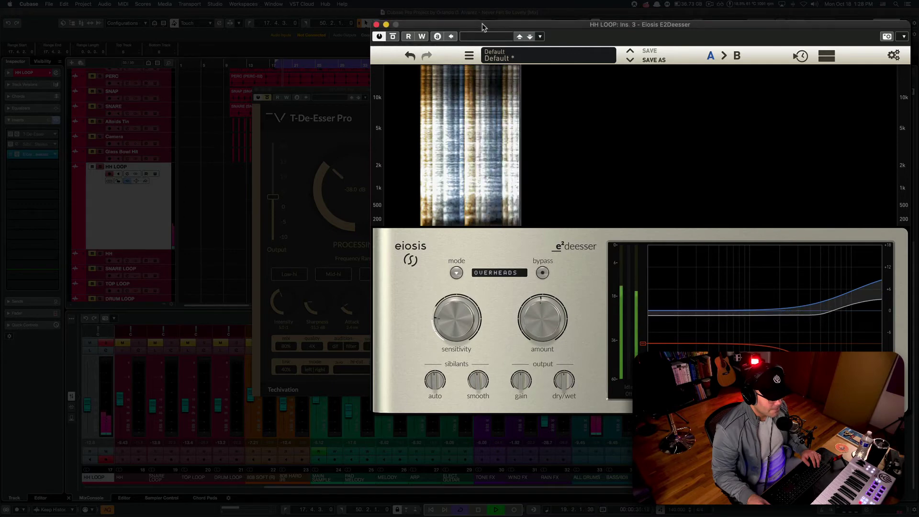
pyautogui.click(394, 38)
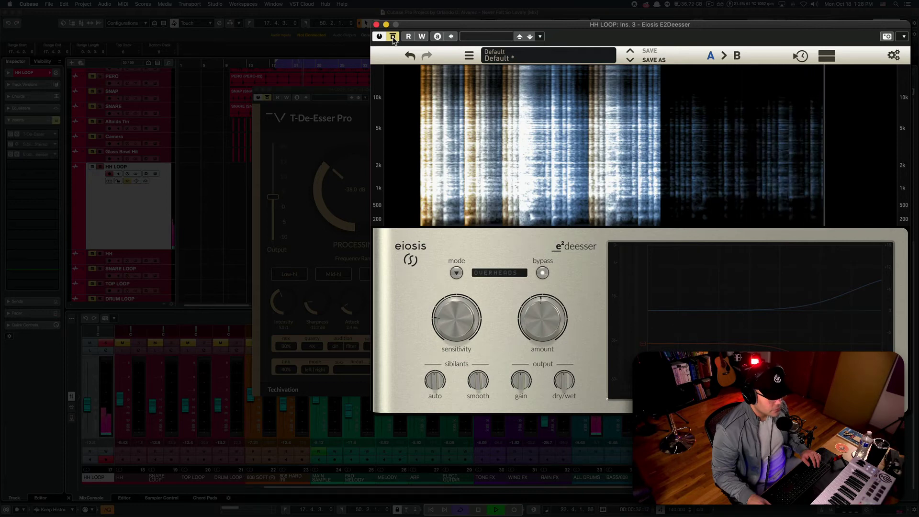
pyautogui.click(393, 38)
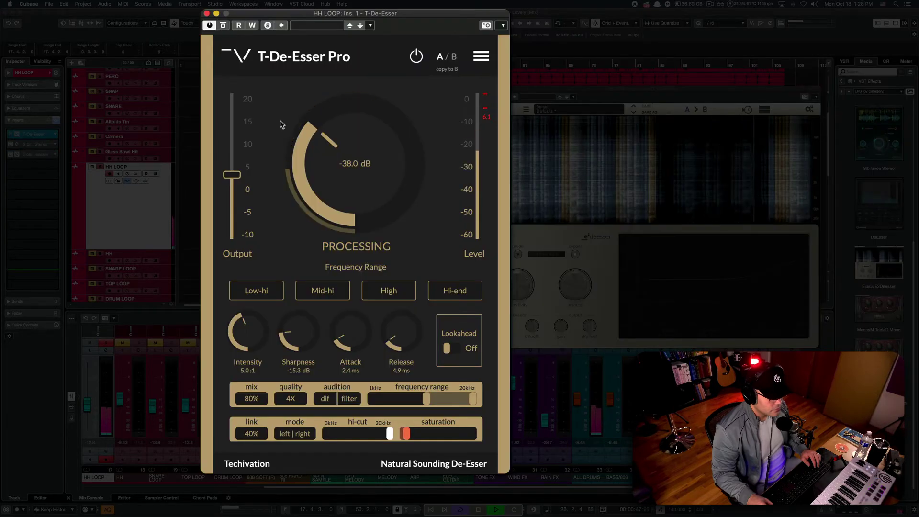
# Lower the T-De-Esser Pro output to about 2 dB and compare it with E2Deesser by alternating their bypass states.
pyautogui.moveTo(242, 178)
pyautogui.moveTo(242, 178); pyautogui.dragTo(238, 180)
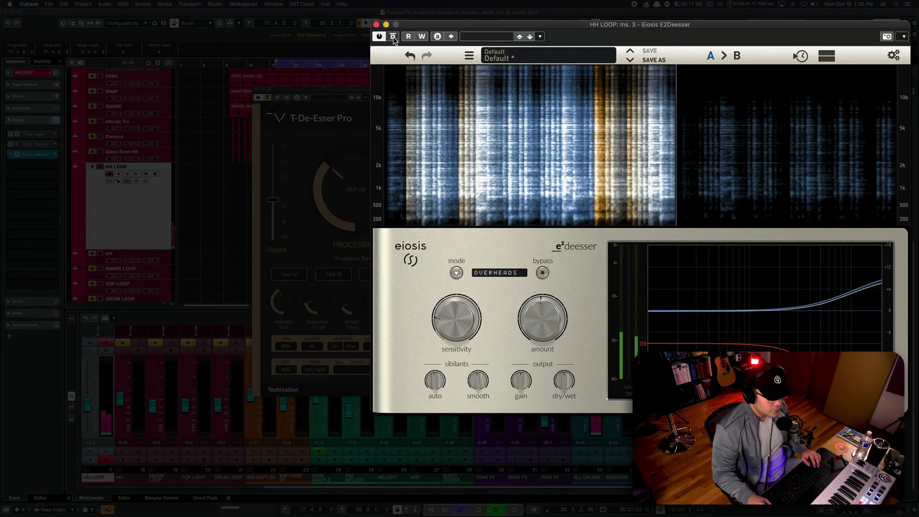
pyautogui.click(393, 36)
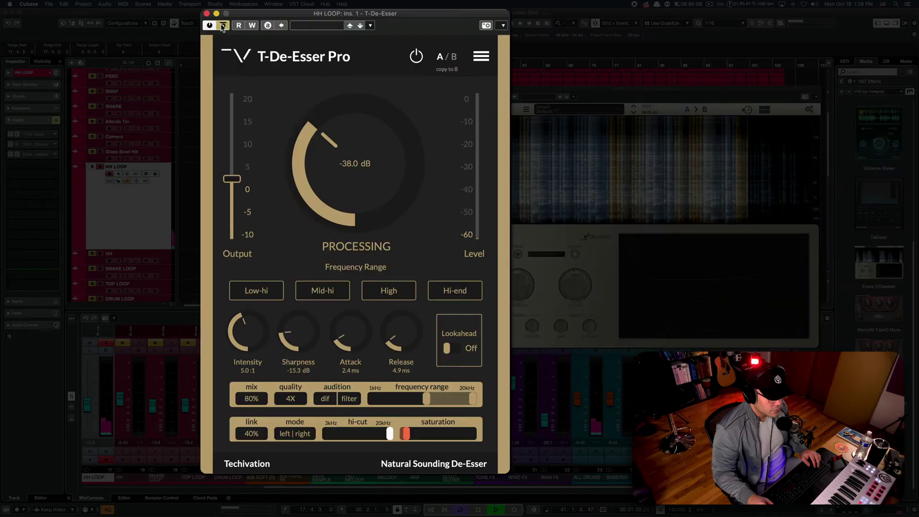
pyautogui.click(223, 27)
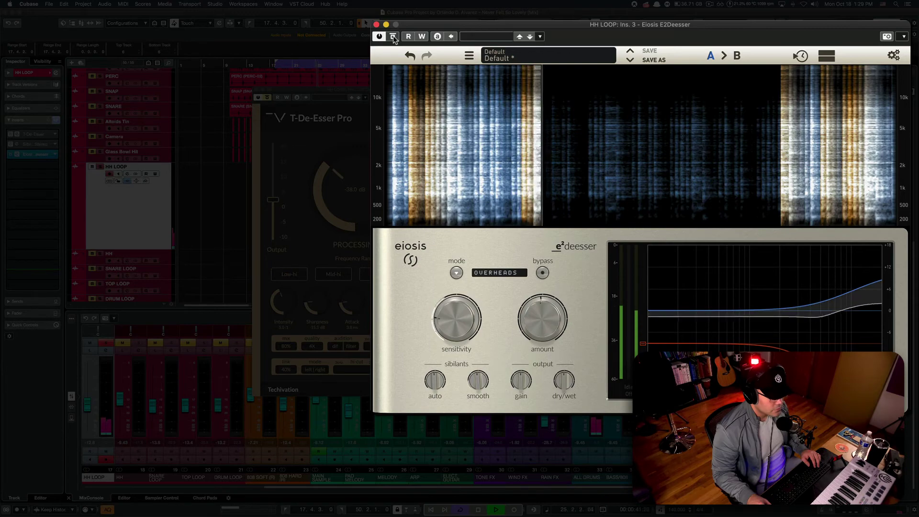
pyautogui.click(393, 38)
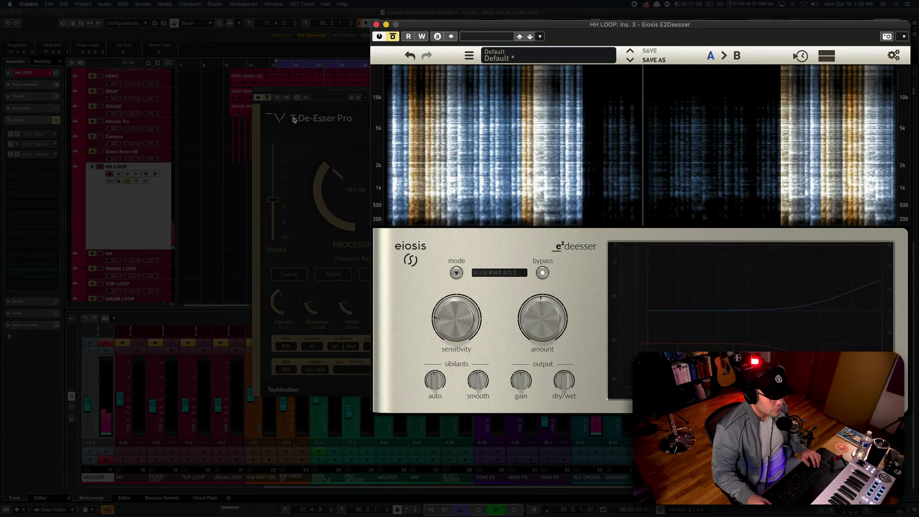
pyautogui.click(270, 100)
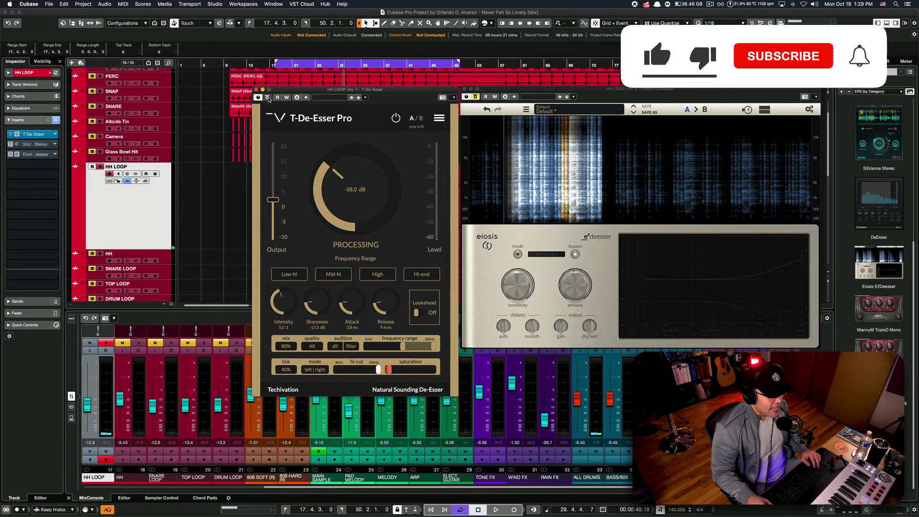
# Take E2Deesser out of bypass and toggle its Vocal EQ.
pyautogui.click(538, 94)
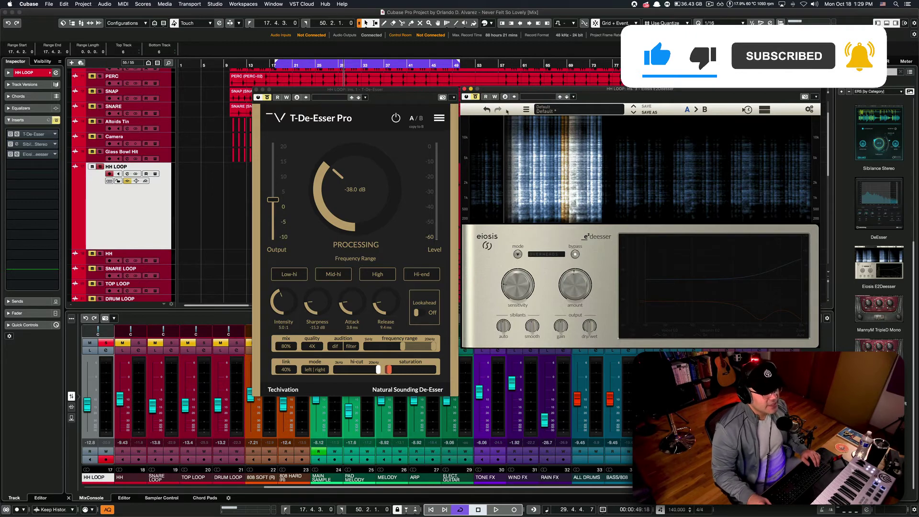
pyautogui.click(475, 96)
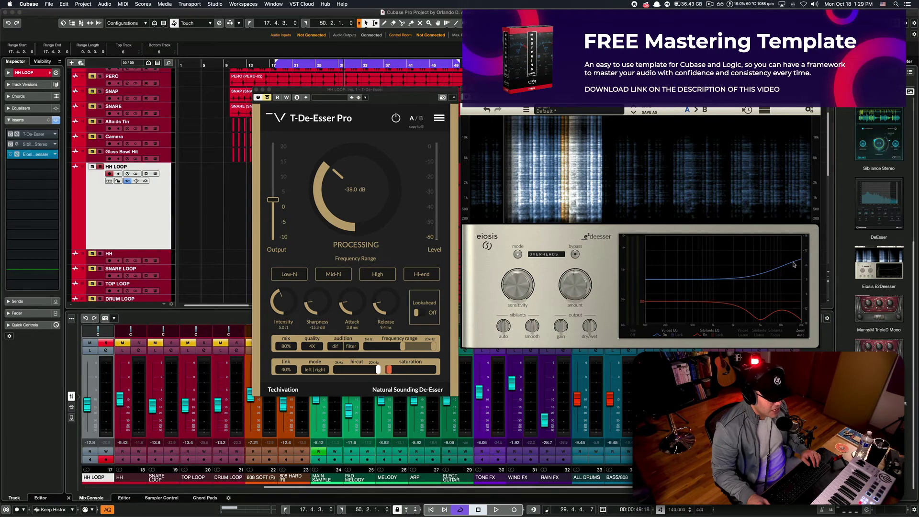
pyautogui.click(655, 334)
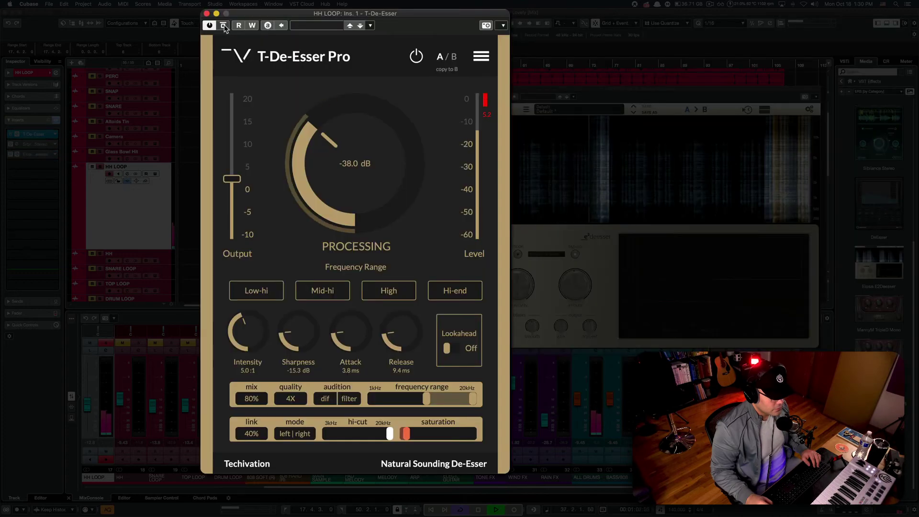
# Try T-De-Esser Pro's saturation at 49% and slightly higher during playback, and bring it back down to a small amount.
pyautogui.moveTo(392, 374)
pyautogui.mouseDown()
pyautogui.moveTo(420, 375)
pyautogui.moveTo(392, 376)
pyautogui.moveTo(418, 375)
pyautogui.moveTo(409, 376)
pyautogui.mouseUp()
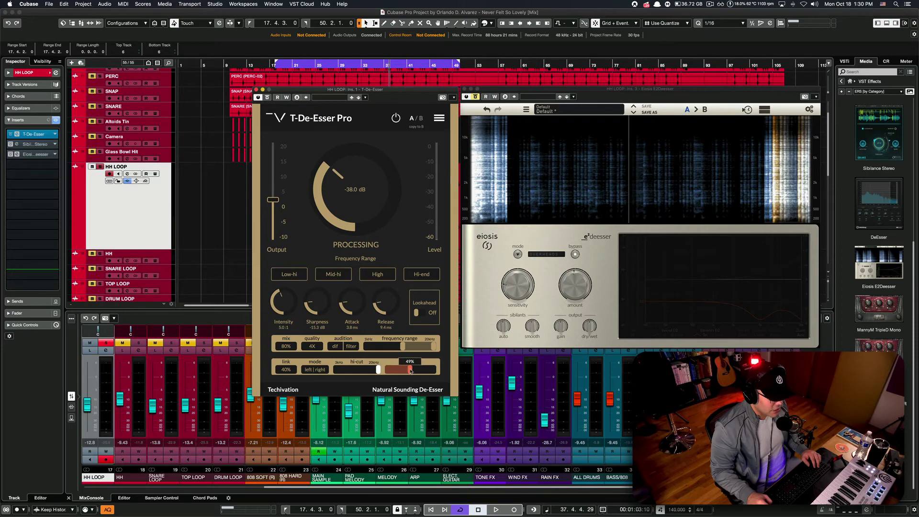
pyautogui.press('space')
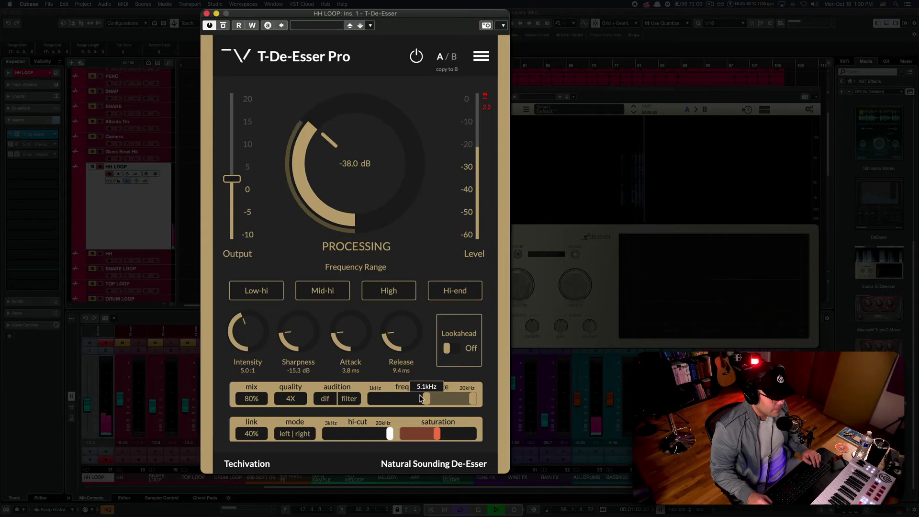
pyautogui.moveTo(439, 435)
pyautogui.mouseDown()
pyautogui.moveTo(482, 436)
pyautogui.moveTo(414, 436)
pyautogui.moveTo(437, 436)
pyautogui.moveTo(438, 424)
pyautogui.mouseUp()
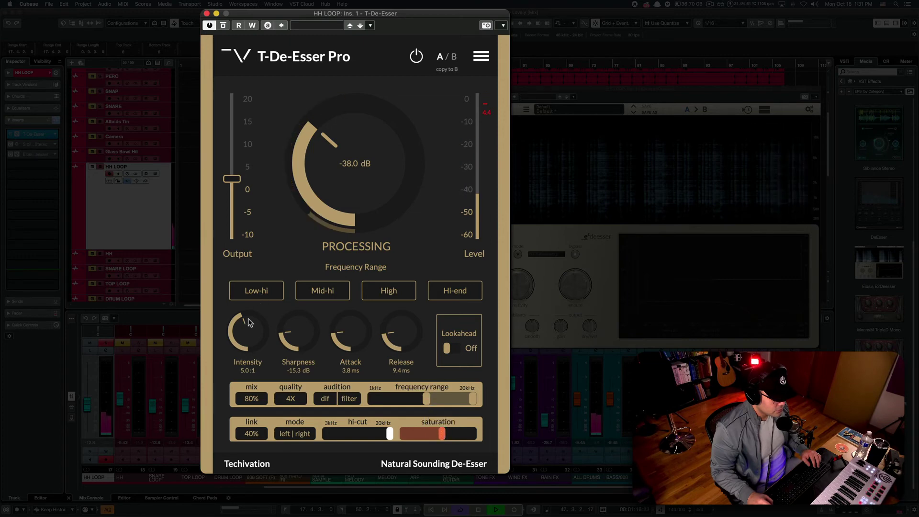
pyautogui.moveTo(441, 433); pyautogui.dragTo(409, 434)
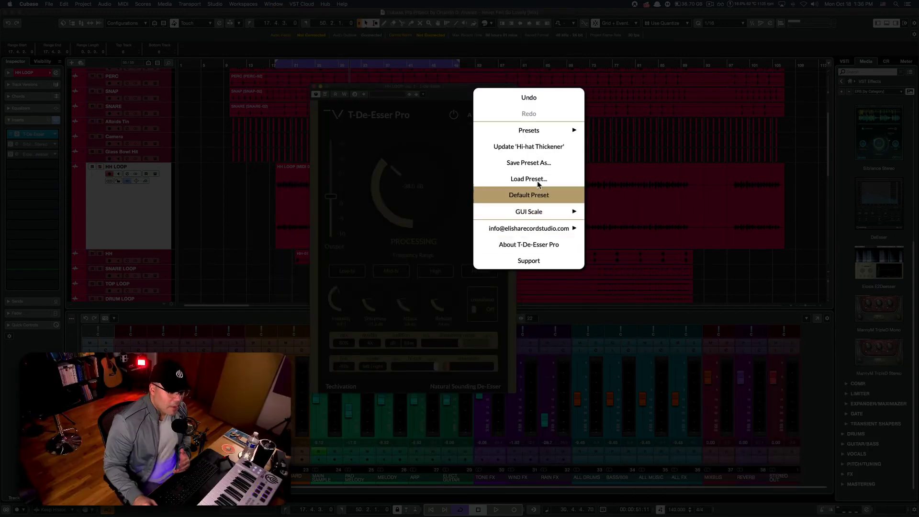
# Browse the T-De-Esser Pro user and factory preset lists.
pyautogui.moveTo(540, 147)
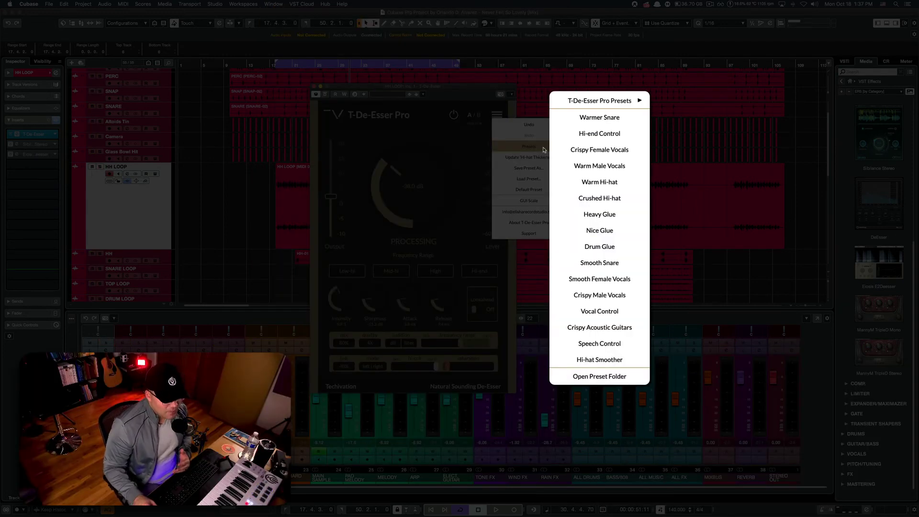
pyautogui.moveTo(591, 147)
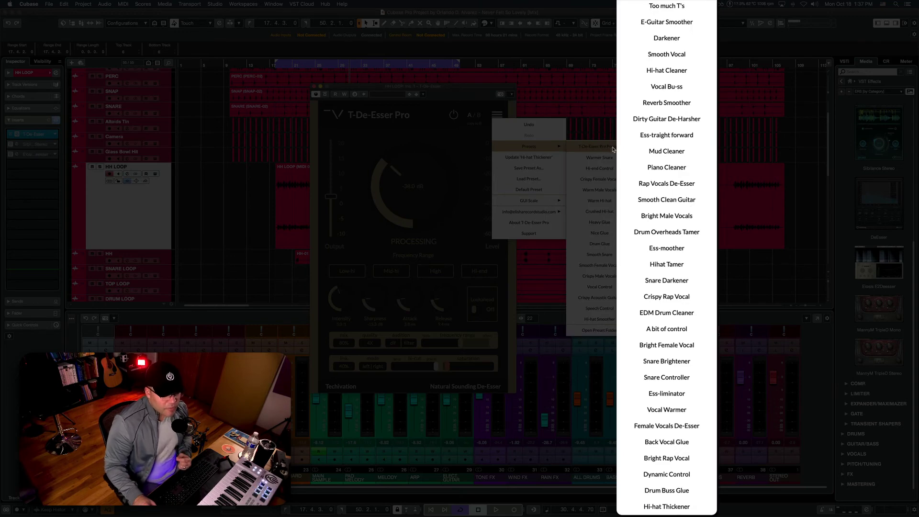